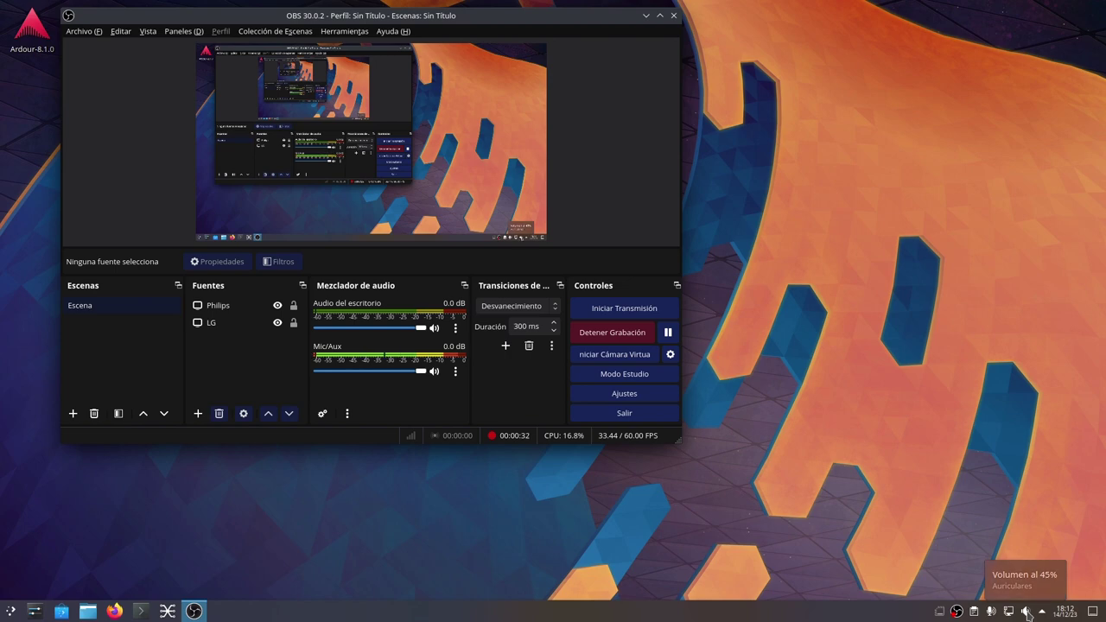
Step: Raise the system output volume of the Auriculares (Built-in Audio) device to 79%
left_click(1026, 612)
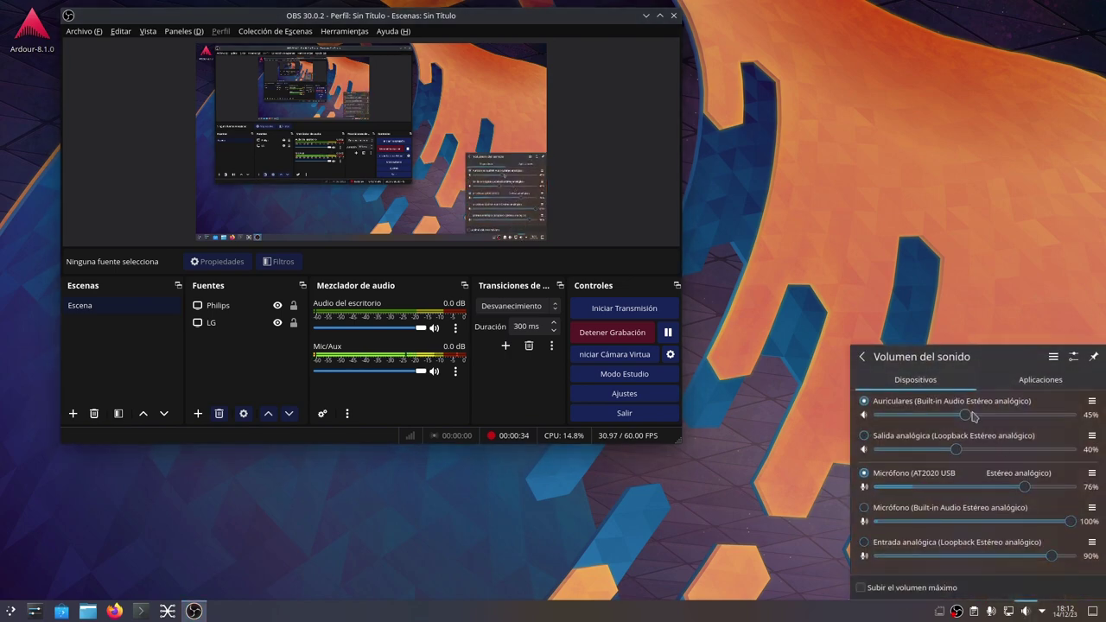
left_click_drag(968, 416, 1031, 420)
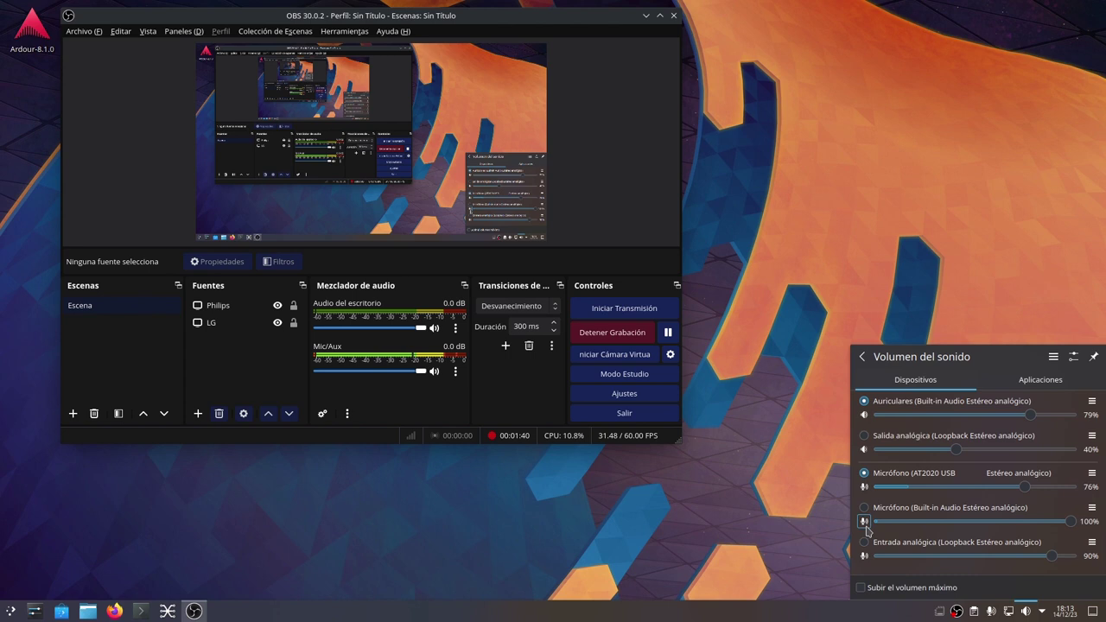
Step: Mute the Built-in Audio microphone and set the AT2020 USB microphone level to 72%
left_click(863, 521)
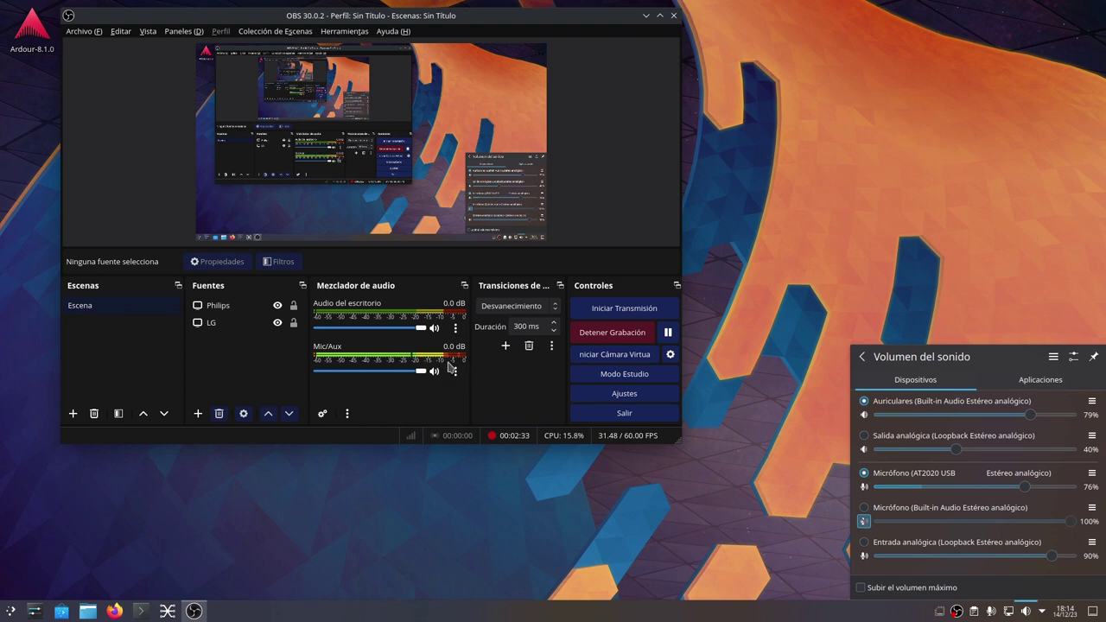
left_click(1025, 490)
left_click_drag(1024, 492, 1009, 501)
Step: Check the desktop audio and Mic/Aux device assignments in the OBS audio settings, comparing them with the system sound devices, and leave without saving
left_click(624, 394)
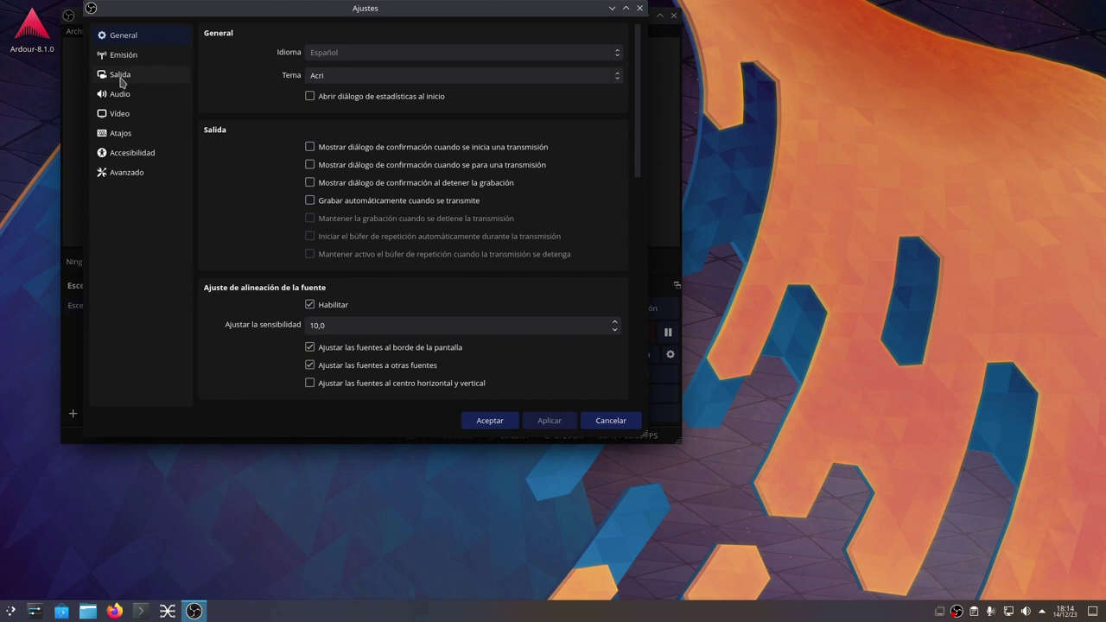
left_click(143, 96)
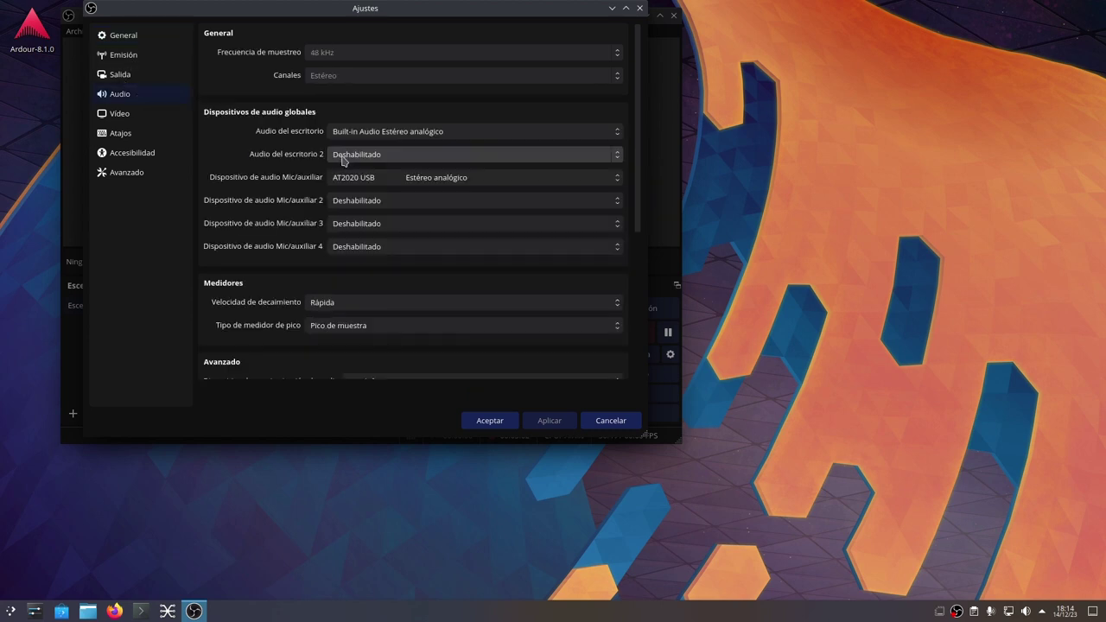
left_click(397, 133)
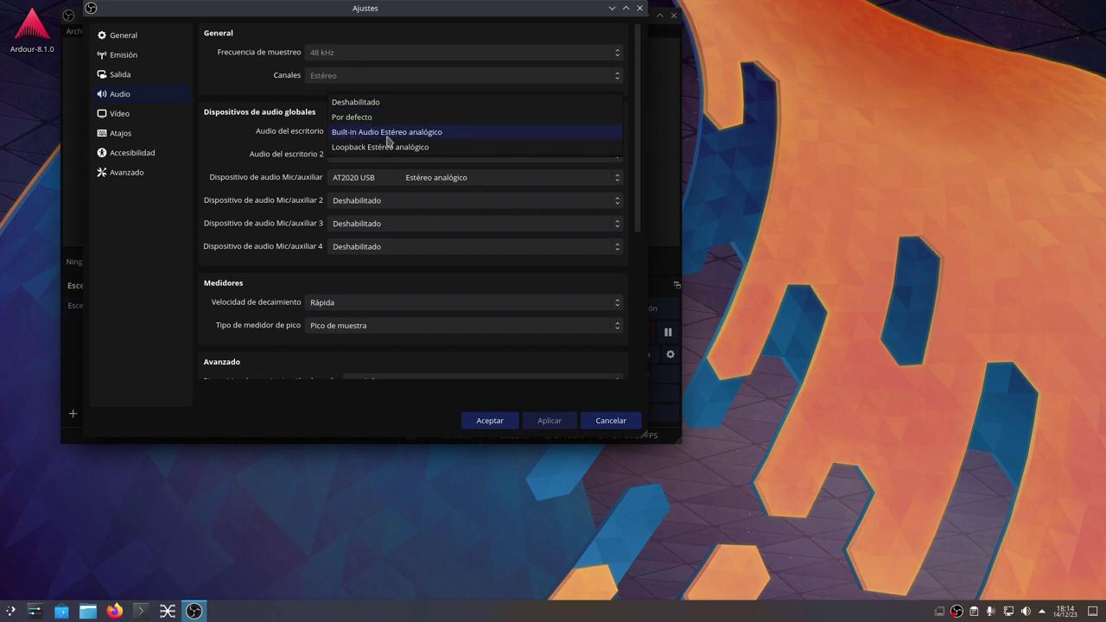
left_click(388, 132)
left_click(1024, 611)
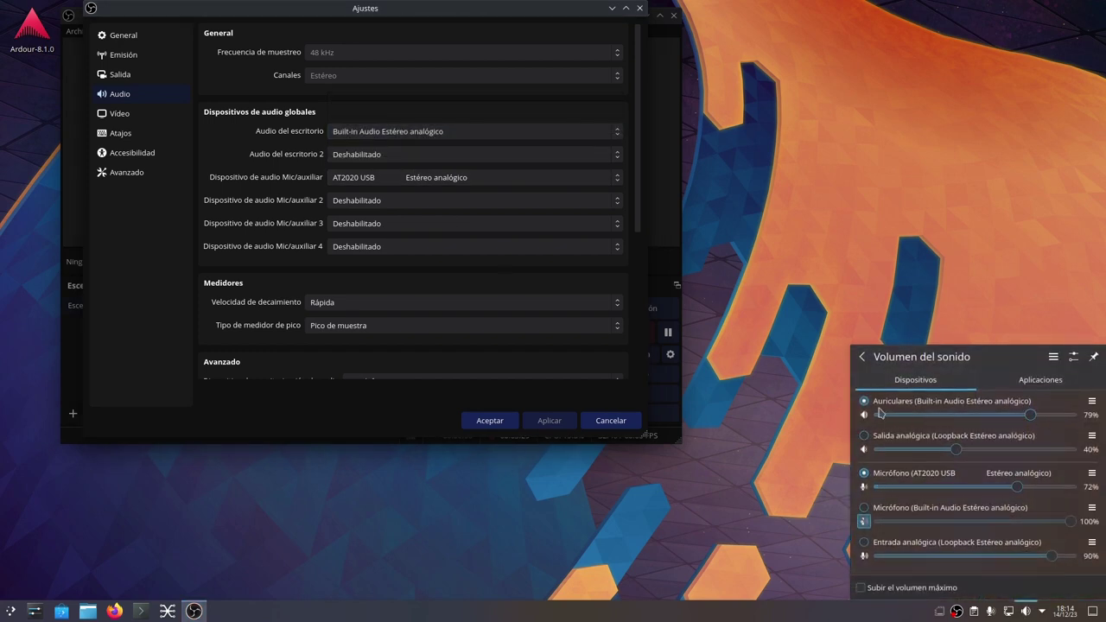
left_click(351, 180)
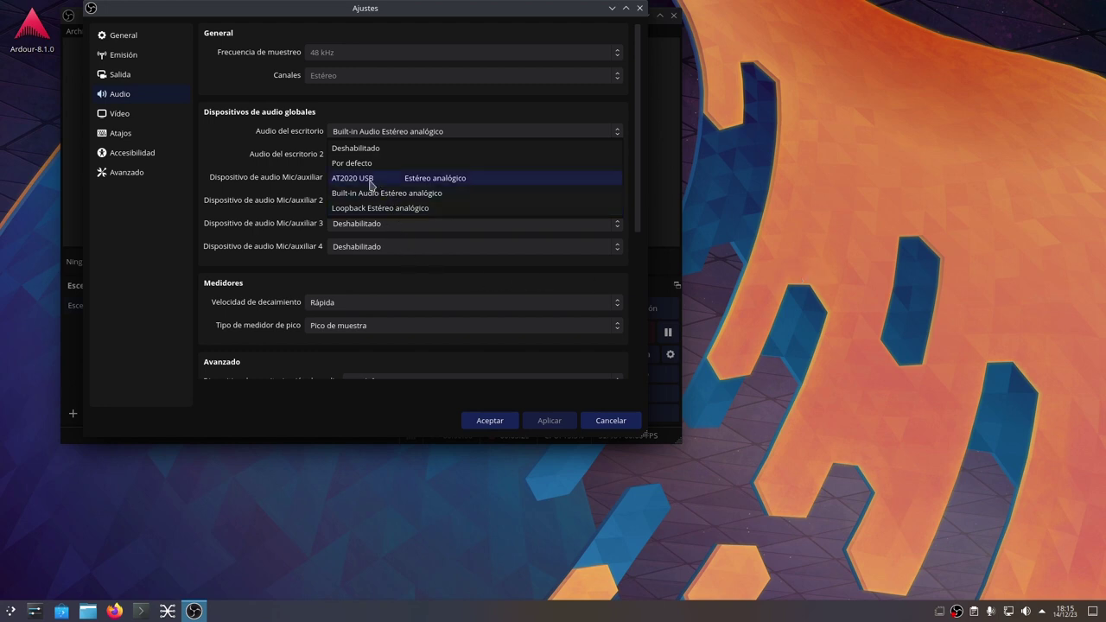
left_click(364, 178)
left_click(605, 422)
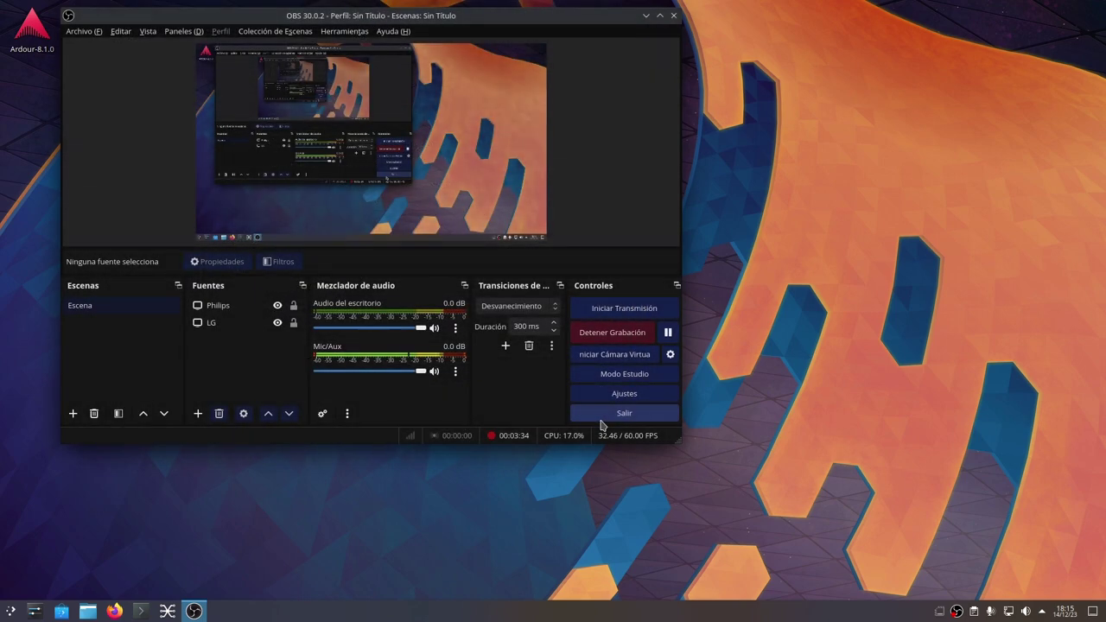
Step: Open the Mic/Aux audio filters and examine the Ganancia and Ecualizador de 3 bandas settings
left_click(456, 370)
left_click(477, 519)
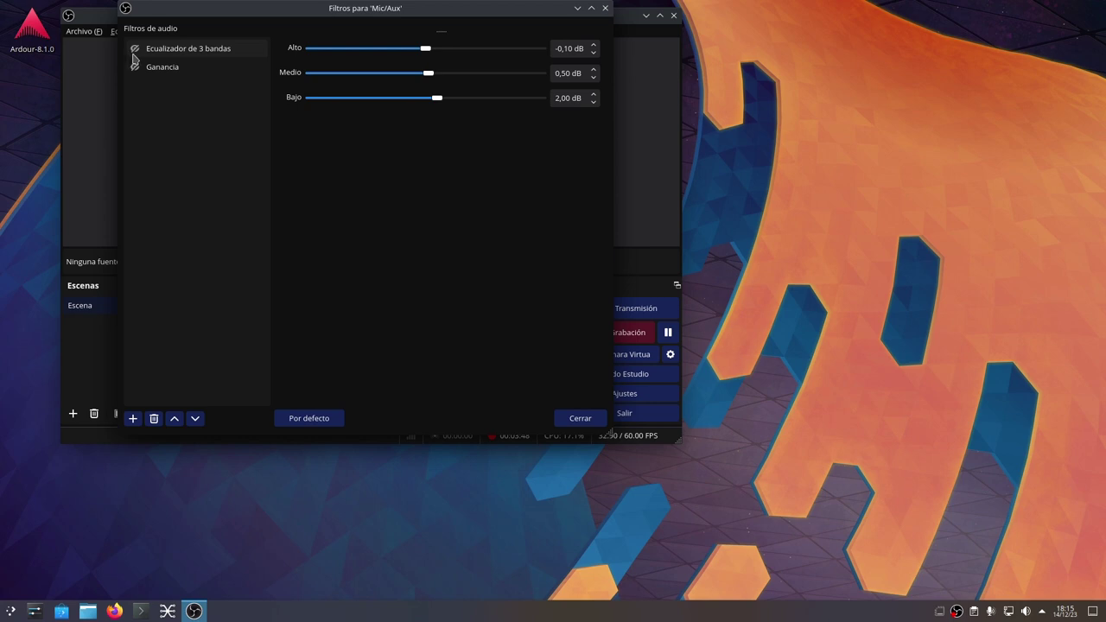
left_click(164, 68)
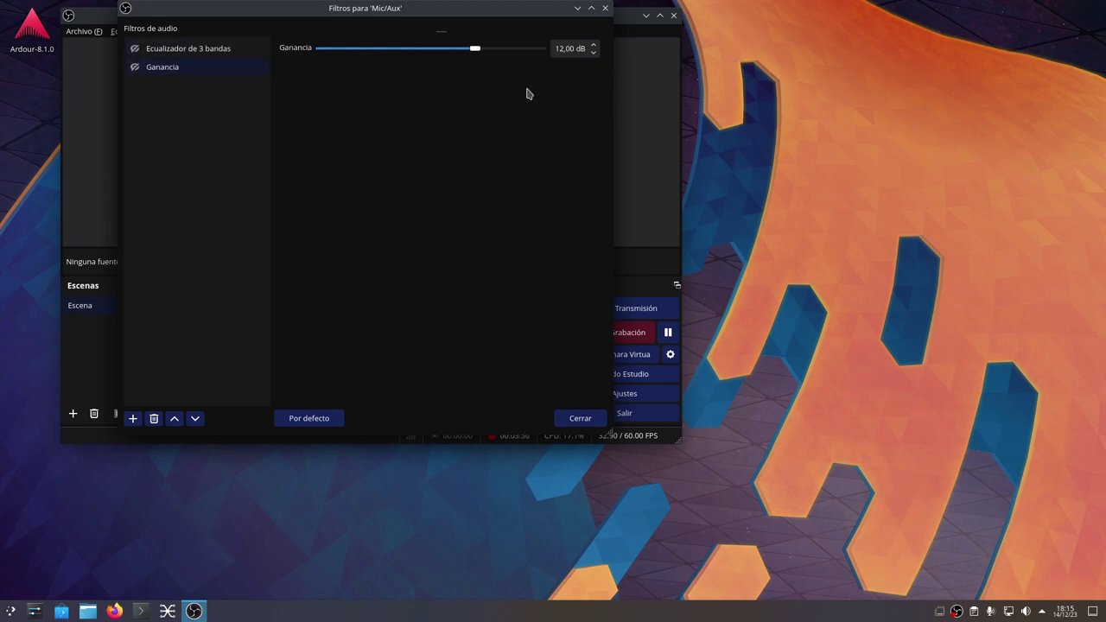
left_click(208, 51)
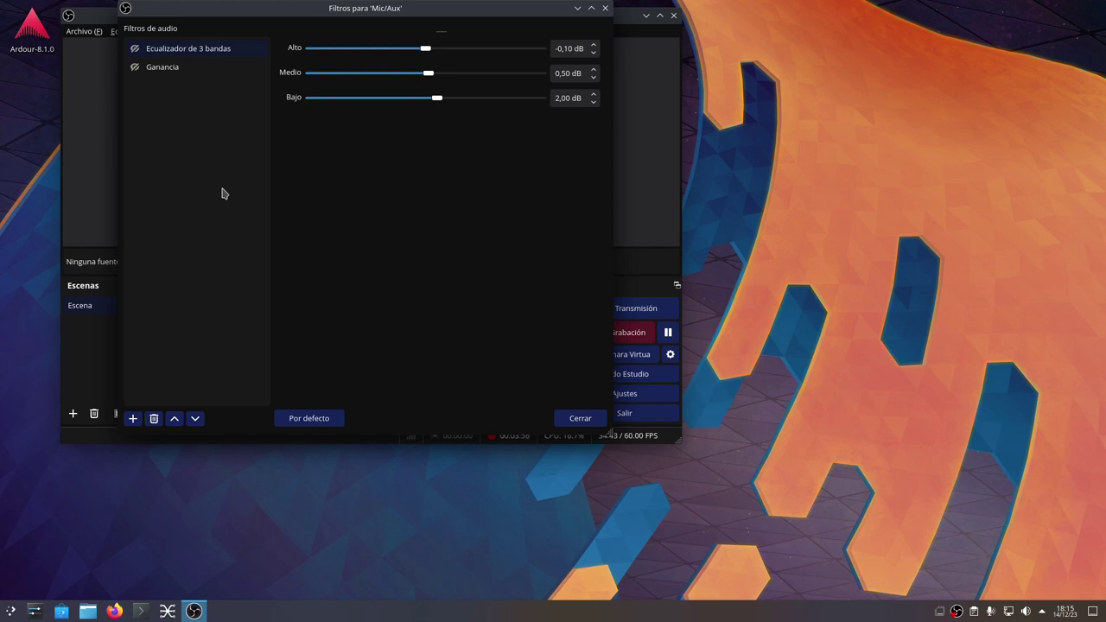
Step: Move the Mic/Aux filters window clear of the audio mixer, view the filter types that can be added, and close the filters
left_click_drag(259, 12, 282, 77)
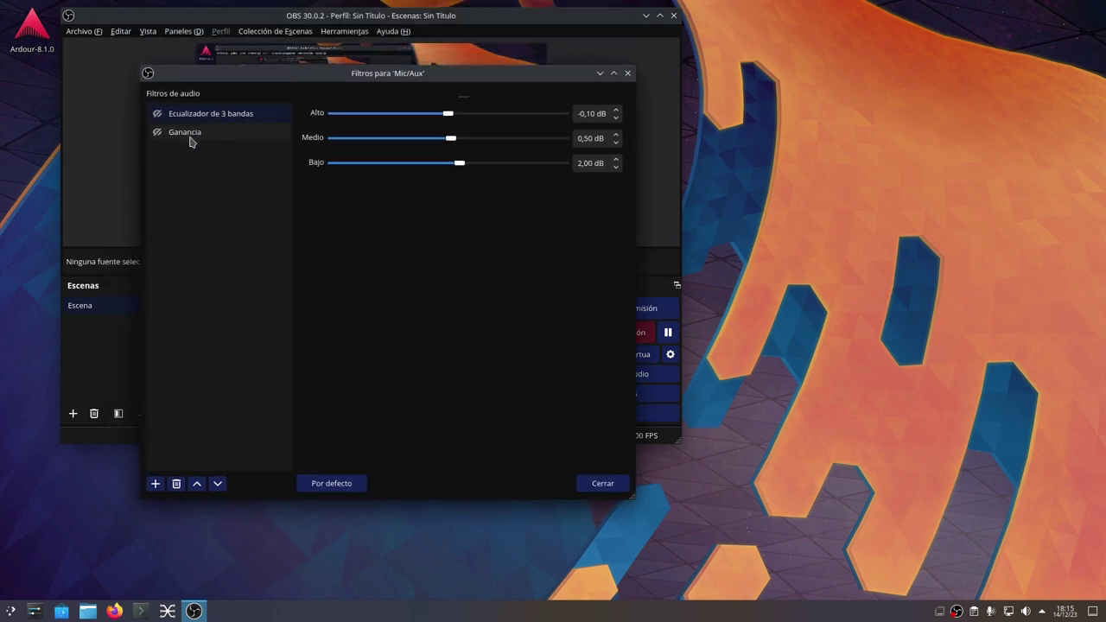
left_click_drag(529, 76, 707, 213)
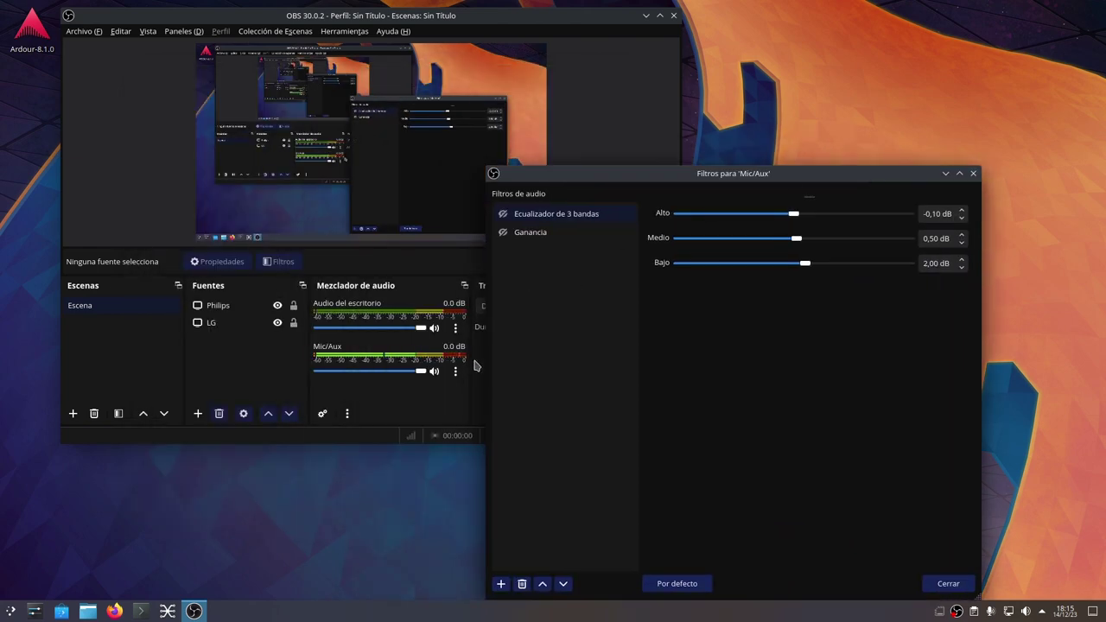
left_click_drag(616, 174, 706, 143)
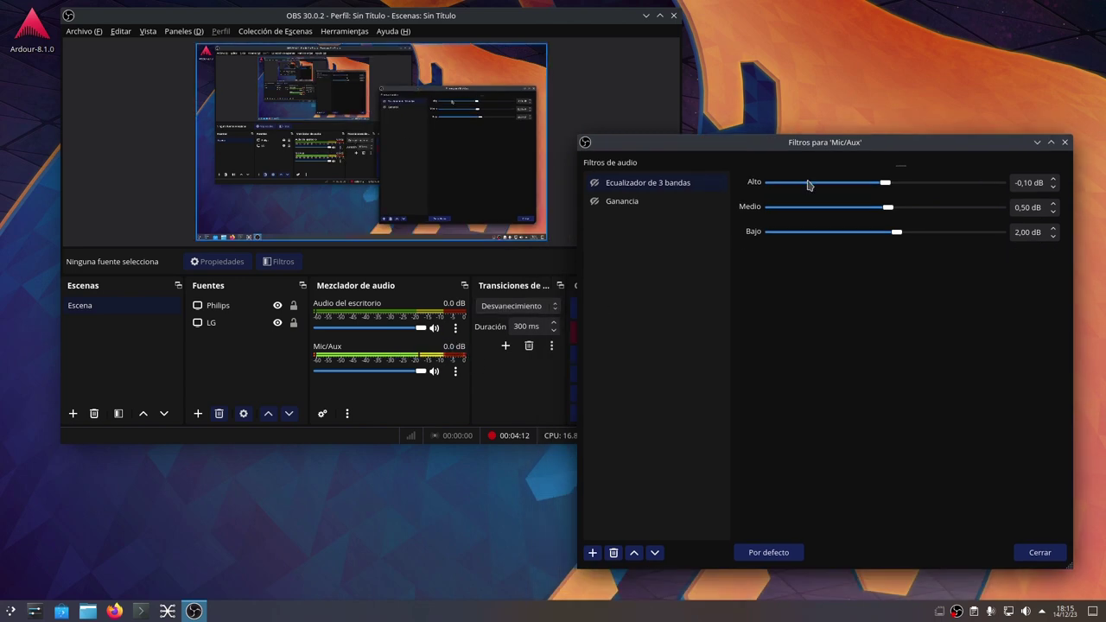
left_click_drag(761, 143, 750, 76)
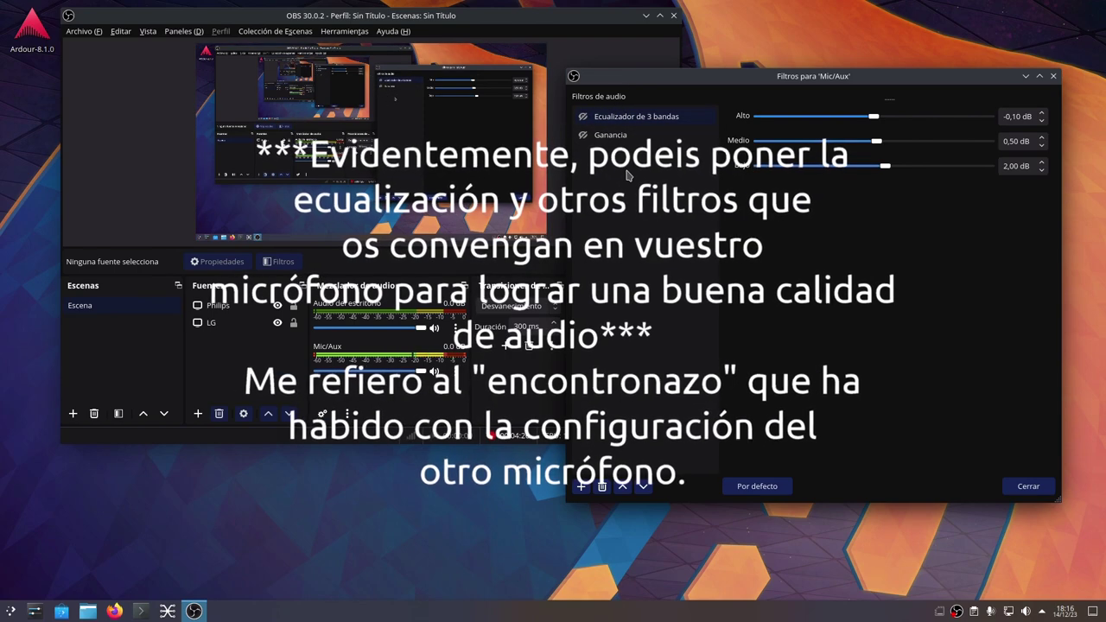
left_click(582, 490)
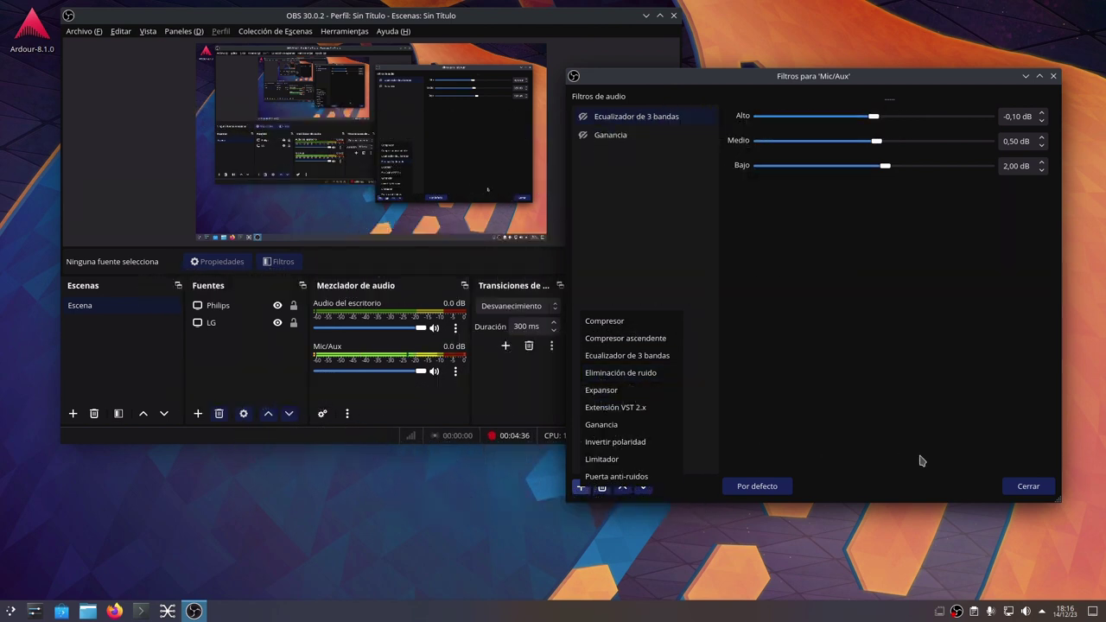
left_click(1040, 491)
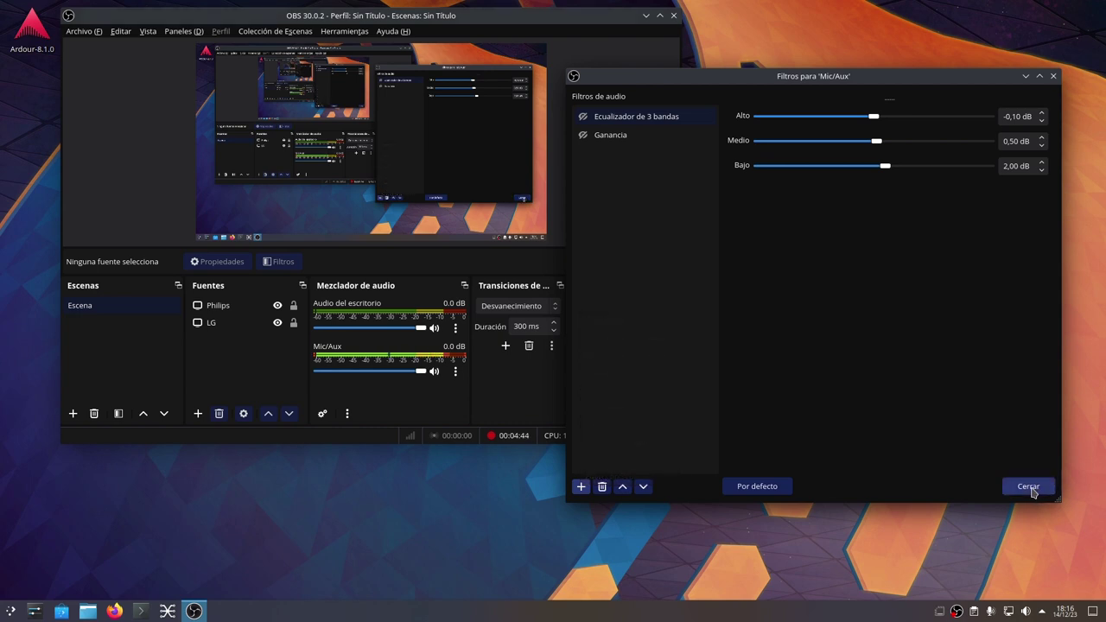
left_click(1029, 488)
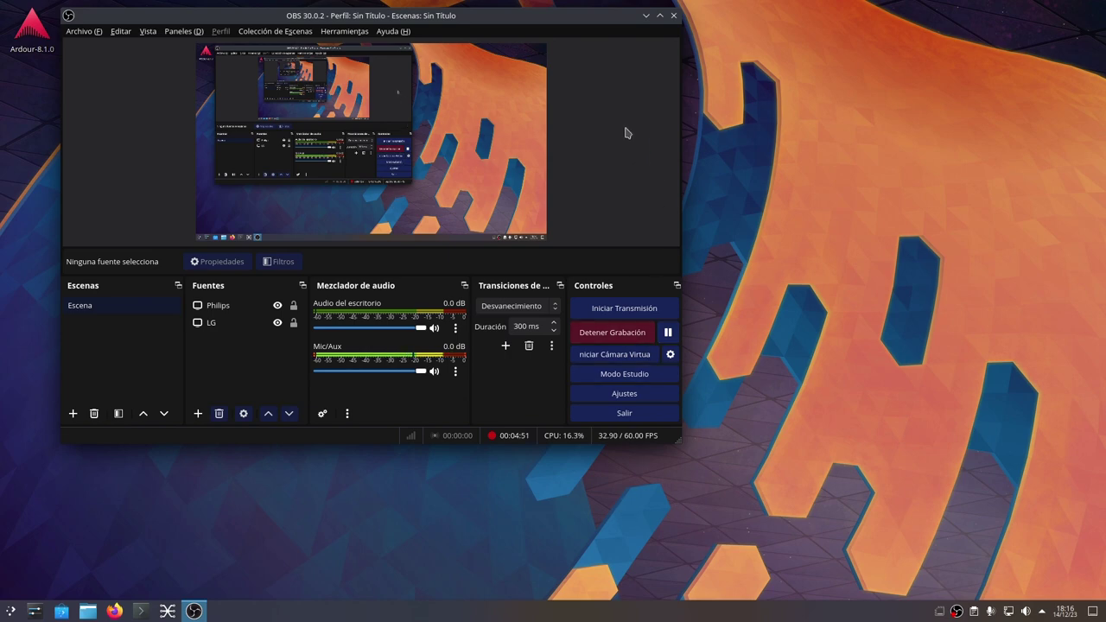
Step: Switch to the PipeWire graph and space out the Built-in Audio capture, Built-in Audio monitor and Loopback monitor nodes
left_click_drag(540, 14, 633, 37)
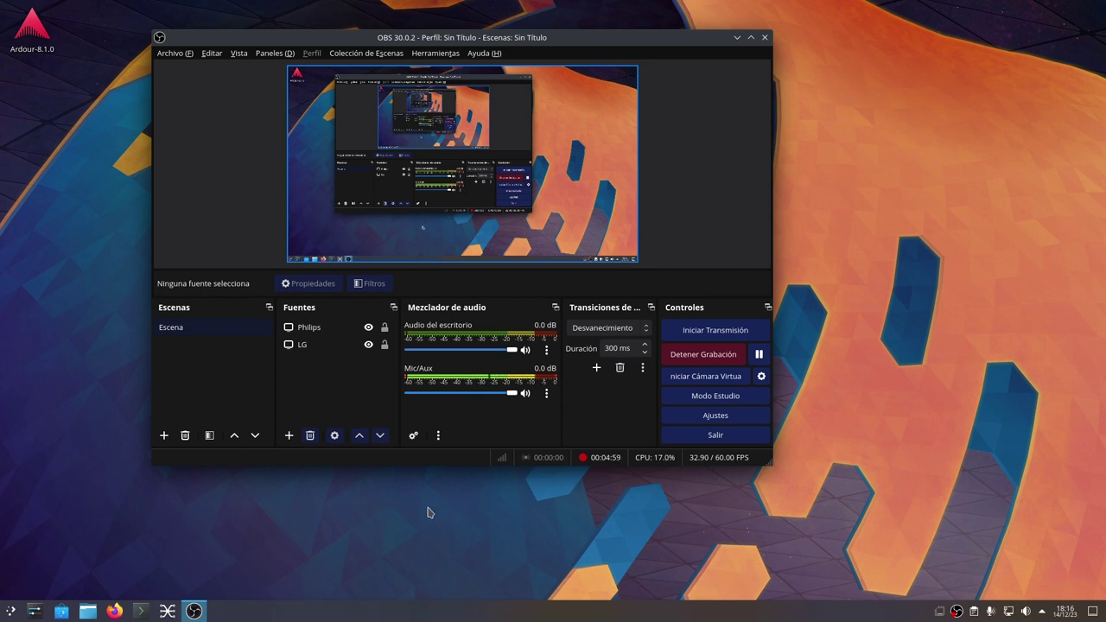
left_click(169, 614)
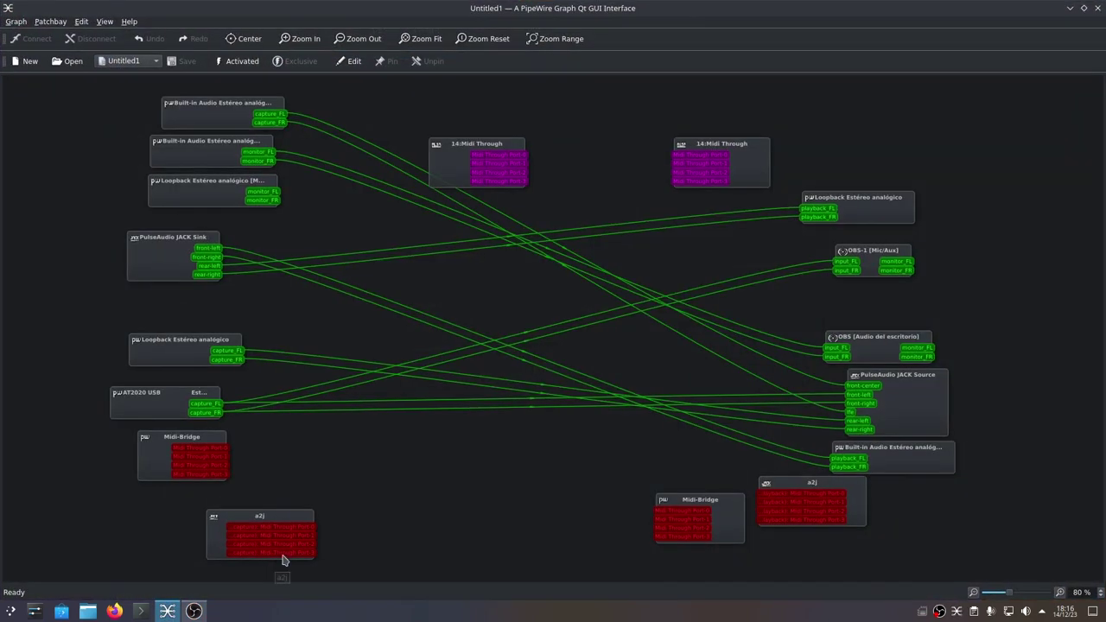
left_click_drag(191, 199, 170, 212)
left_click_drag(184, 156, 181, 159)
left_click_drag(197, 122, 175, 123)
left_click_drag(191, 167, 182, 166)
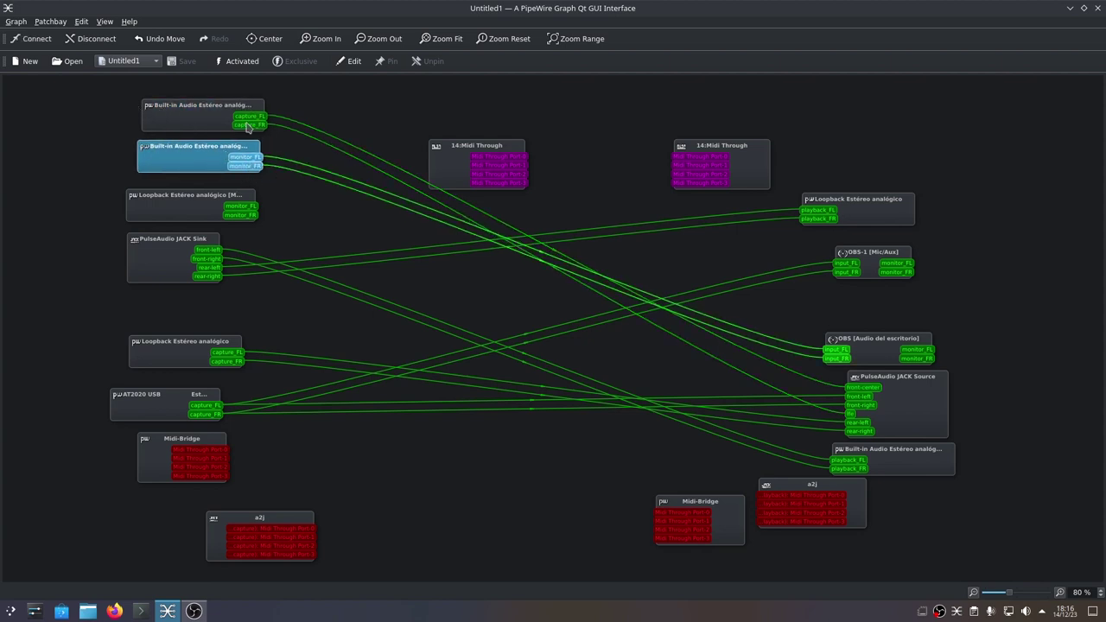
Step: Move both Midi Through nodes, the Loopback playback node and the OBS-1 [Mic/Aux] node higher in the graph
left_click_drag(462, 148, 482, 126)
left_click_drag(756, 171, 775, 139)
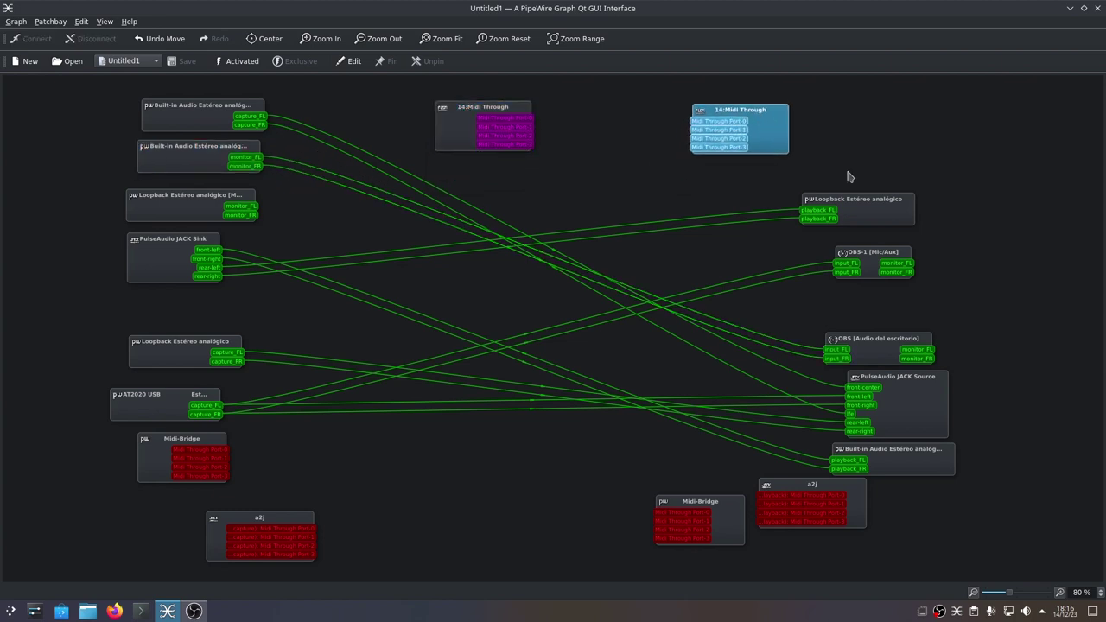
left_click_drag(865, 208, 905, 160)
left_click_drag(868, 271, 887, 243)
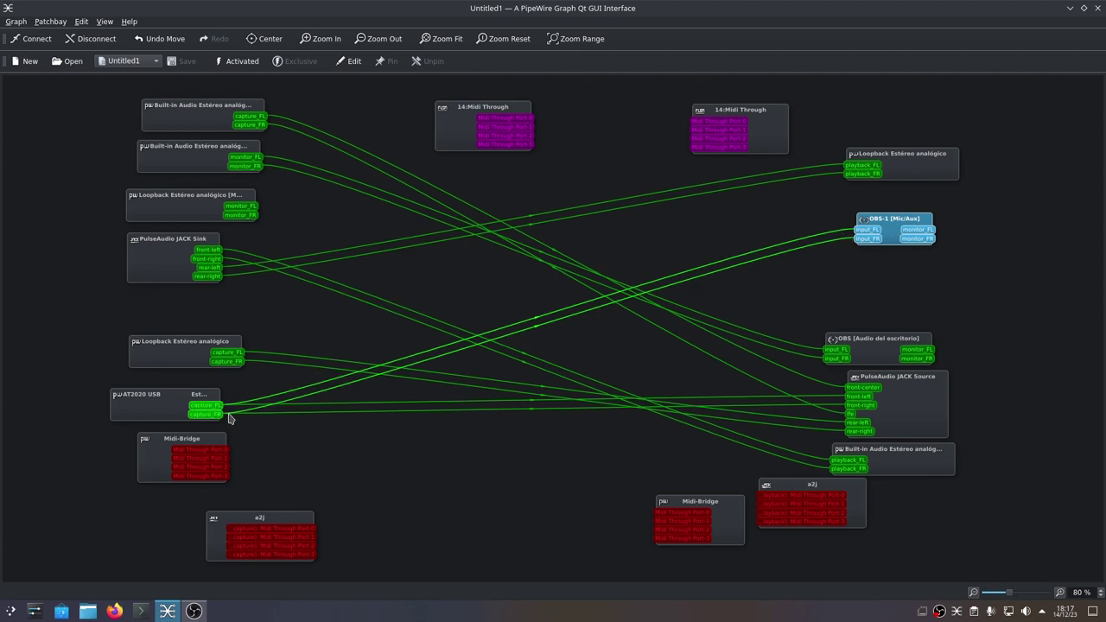
Step: Place the AT2020 USB node between PulseAudio JACK Sink and Loopback capture, and move both OBS nodes up beneath Loopback playback
left_click_drag(163, 398, 177, 302)
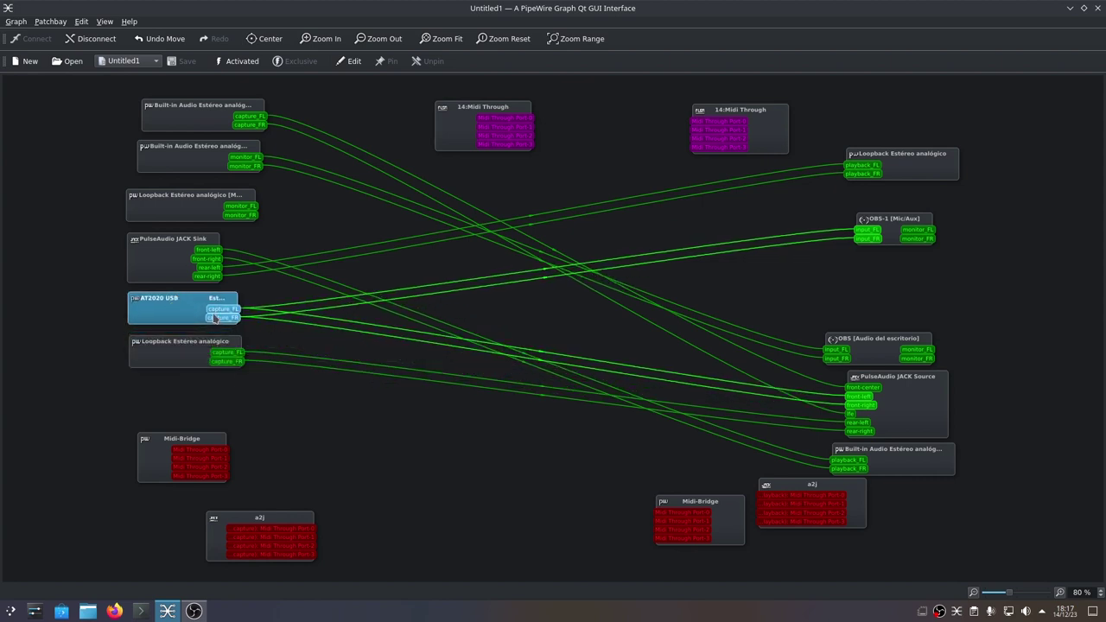
left_click_drag(832, 342, 843, 281)
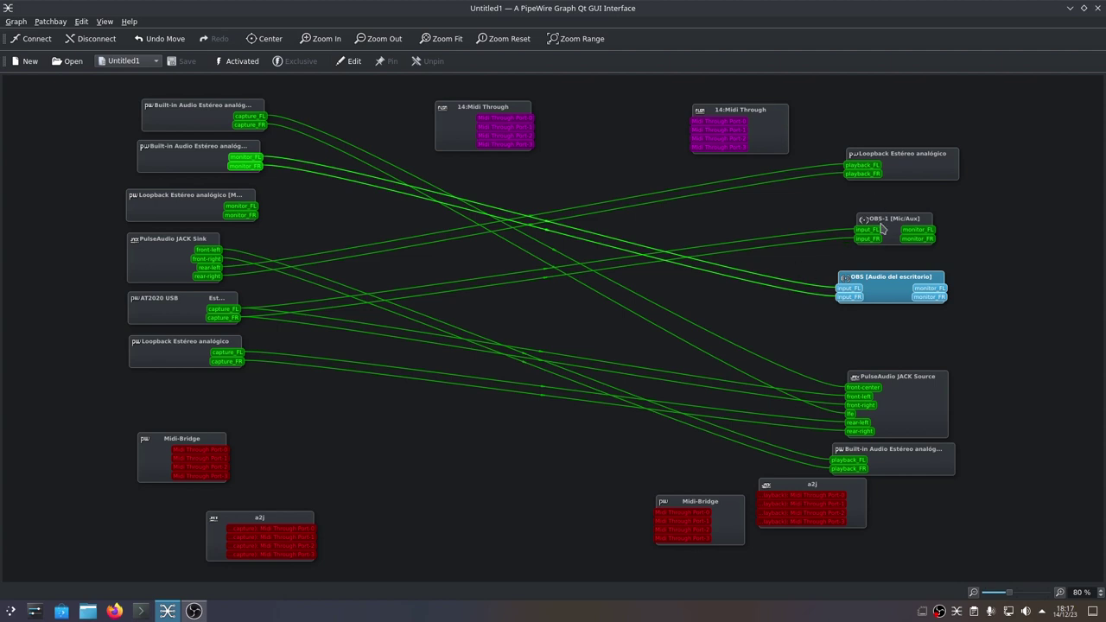
left_click_drag(880, 220, 880, 198)
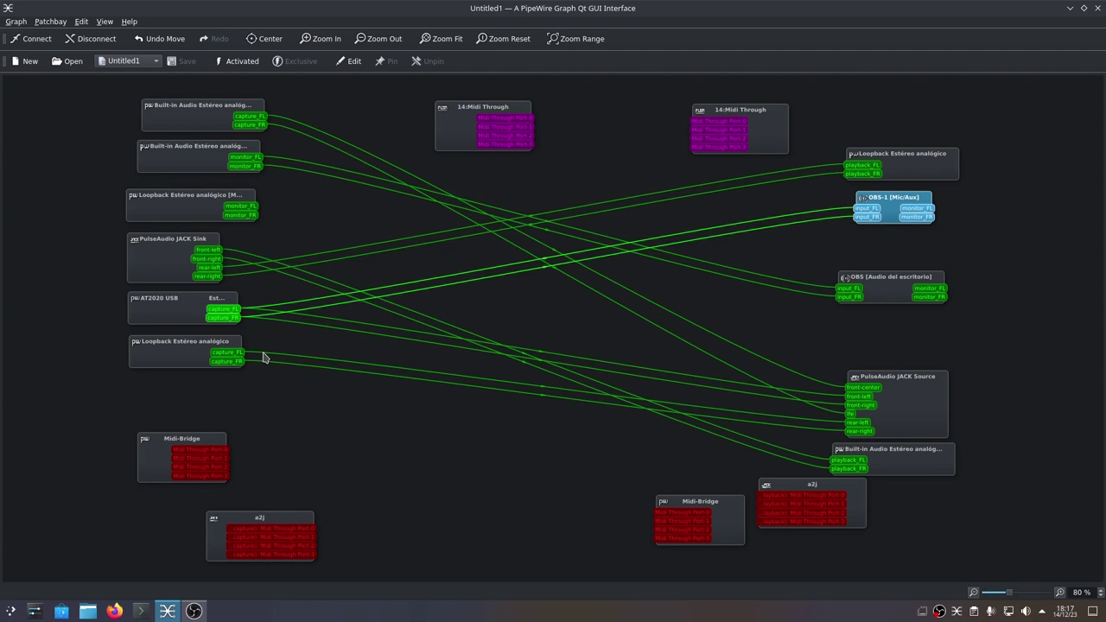
left_click_drag(899, 294, 921, 266)
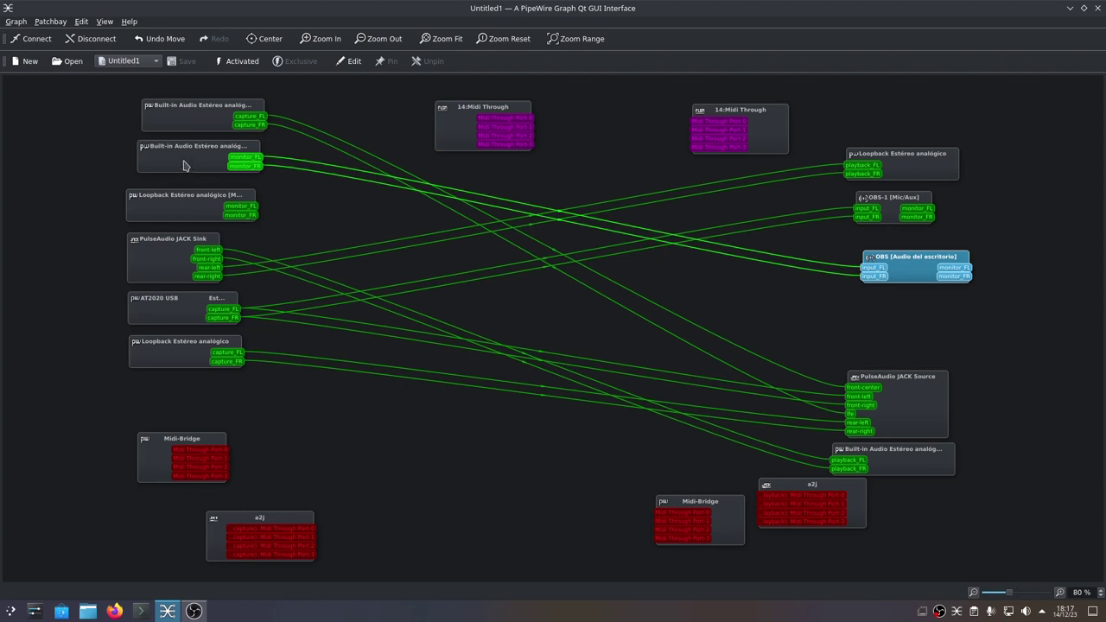
Step: Reposition the Built-in Audio monitor, PulseAudio JACK Source, Built-in Audio playback and PulseAudio JACK Sink nodes so their connections are easier to follow
left_click_drag(184, 164, 174, 165)
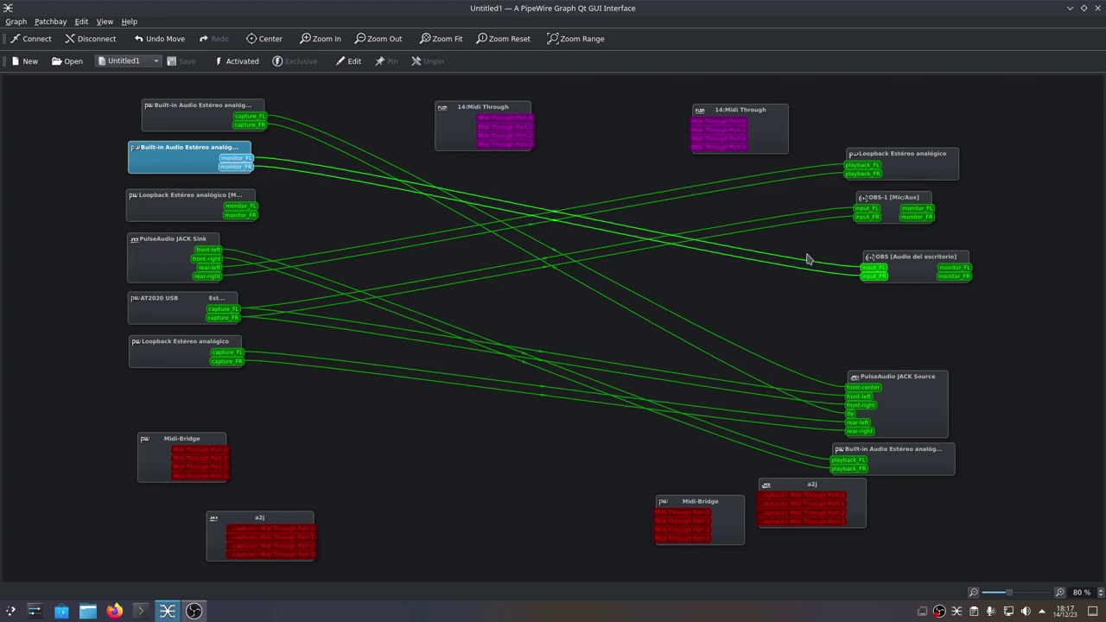
left_click_drag(909, 406, 949, 361)
left_click_drag(909, 450, 952, 436)
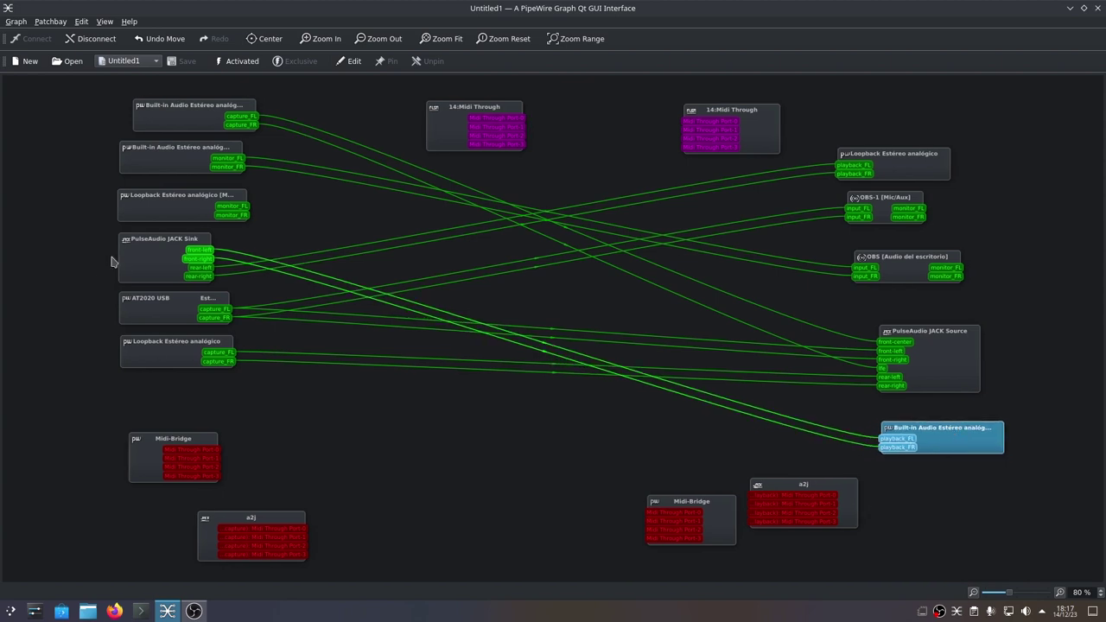
left_click_drag(146, 262, 148, 255)
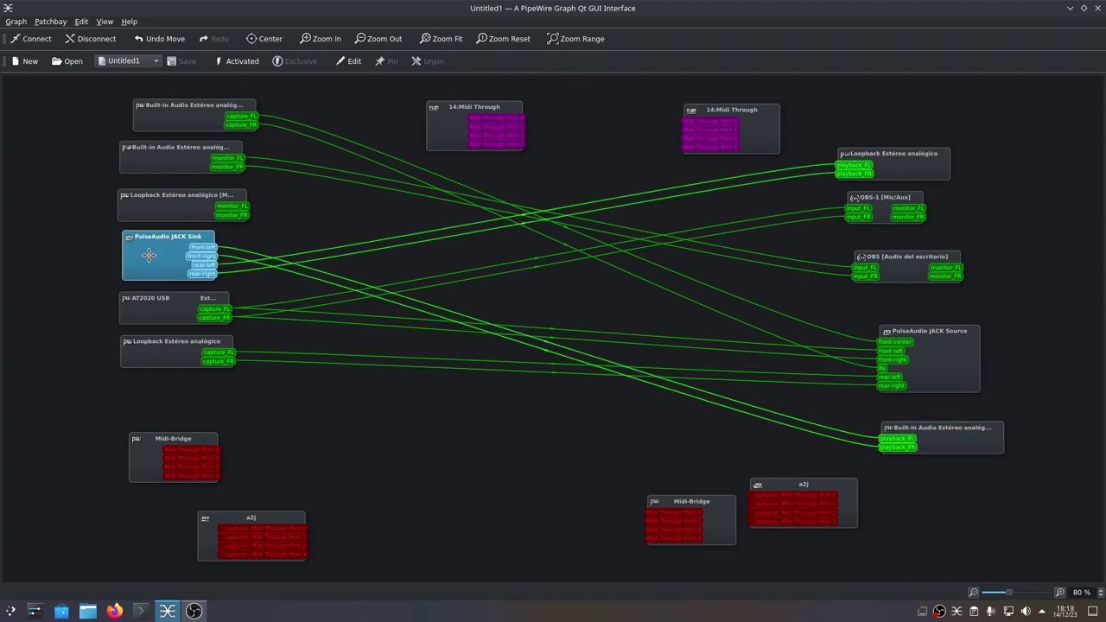